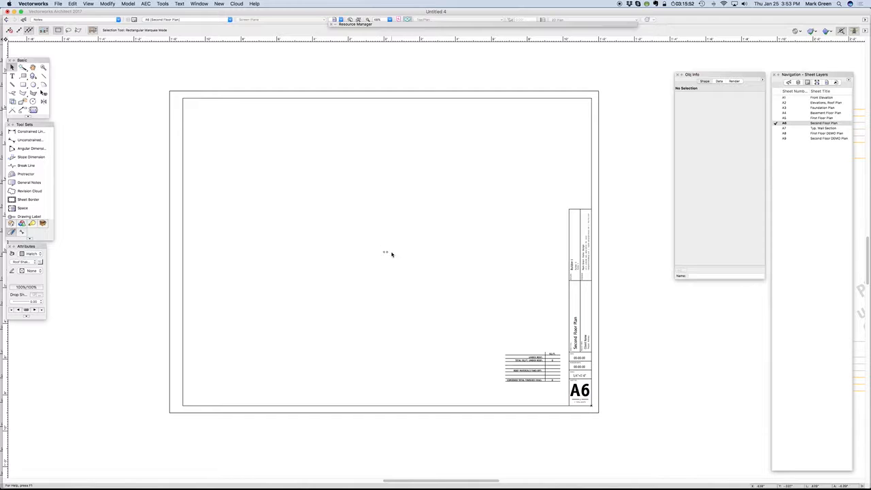
- Switch to sheet layer A7, Typ. Wall Section
{"action": "scroll", "coordinate": [378, 254], "scroll_direction": "up", "scroll_amount": 2}
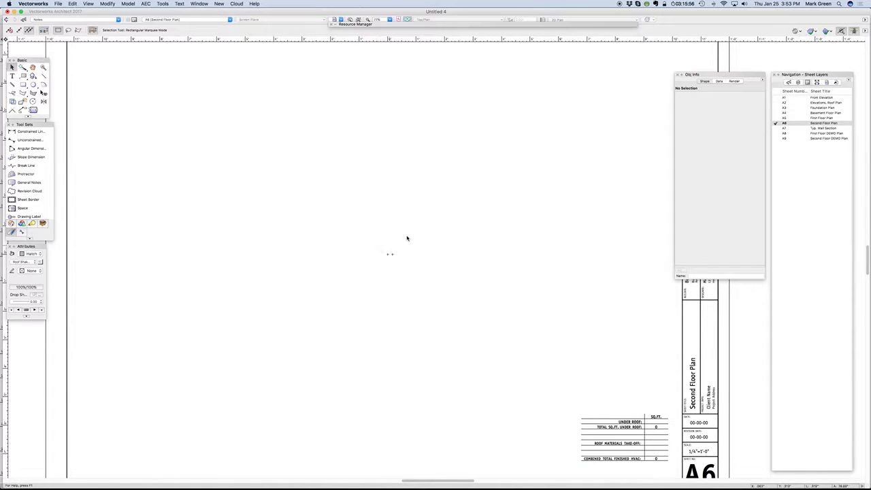
{"action": "scroll", "coordinate": [366, 205], "scroll_direction": "down", "scroll_amount": 1}
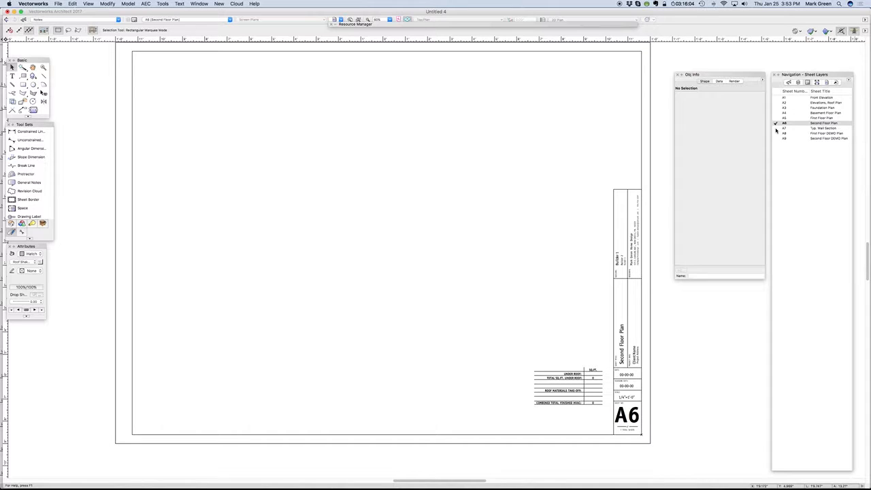
{"action": "left_click", "coordinate": [776, 129]}
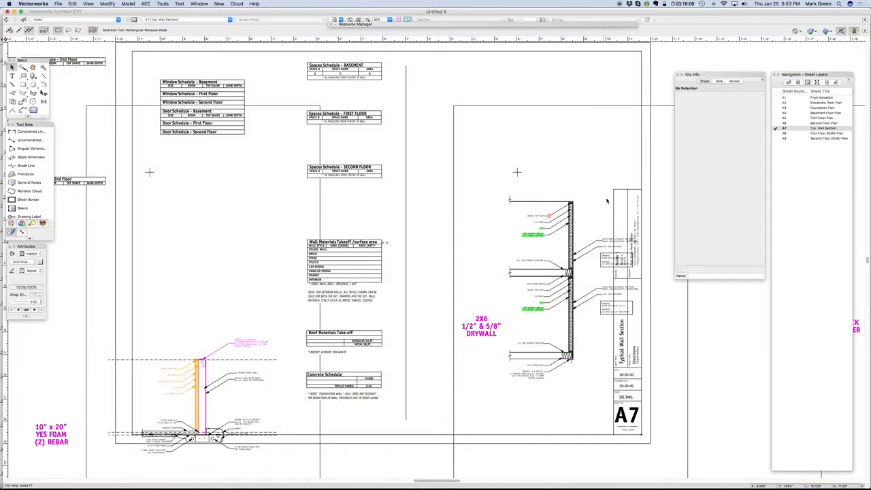
- Open the design layer behind the typical wall section viewport for editing
{"action": "scroll", "coordinate": [522, 198], "scroll_direction": "down", "scroll_amount": 6}
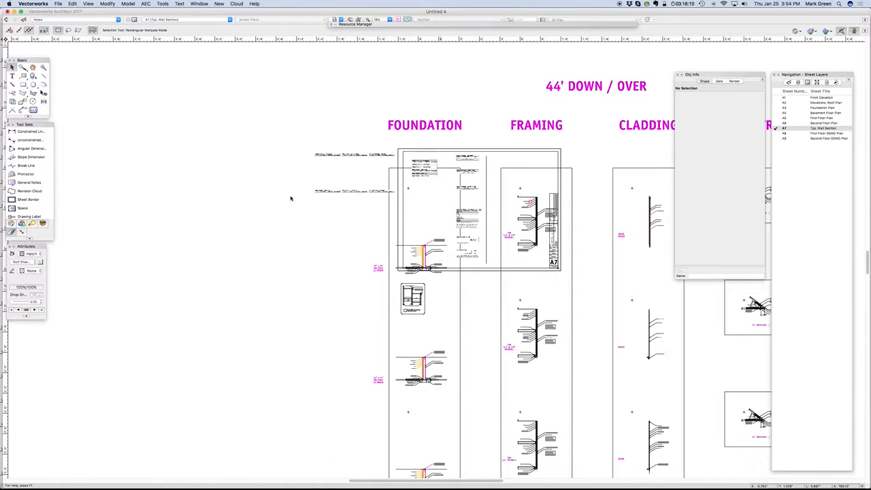
{"action": "scroll", "coordinate": [287, 198], "scroll_direction": "down", "scroll_amount": 1}
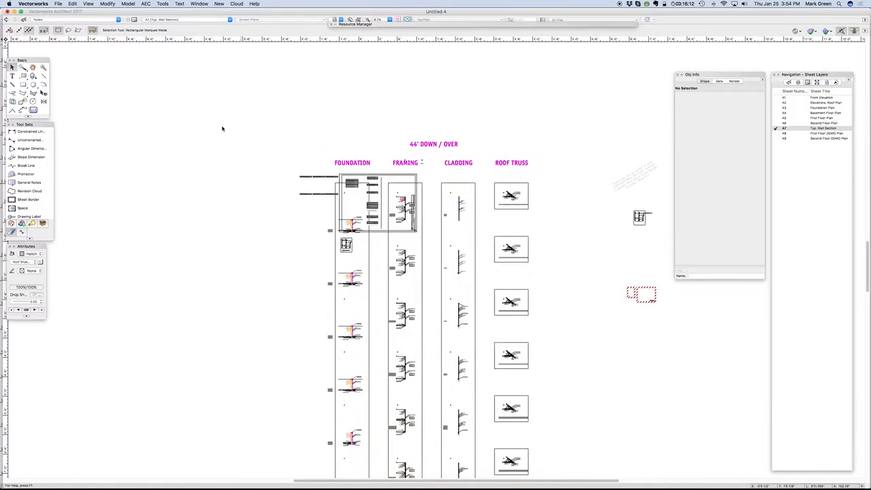
{"action": "scroll", "coordinate": [204, 113], "scroll_direction": "down", "scroll_amount": 1}
{"action": "scroll", "coordinate": [199, 110], "scroll_direction": "down", "scroll_amount": 1}
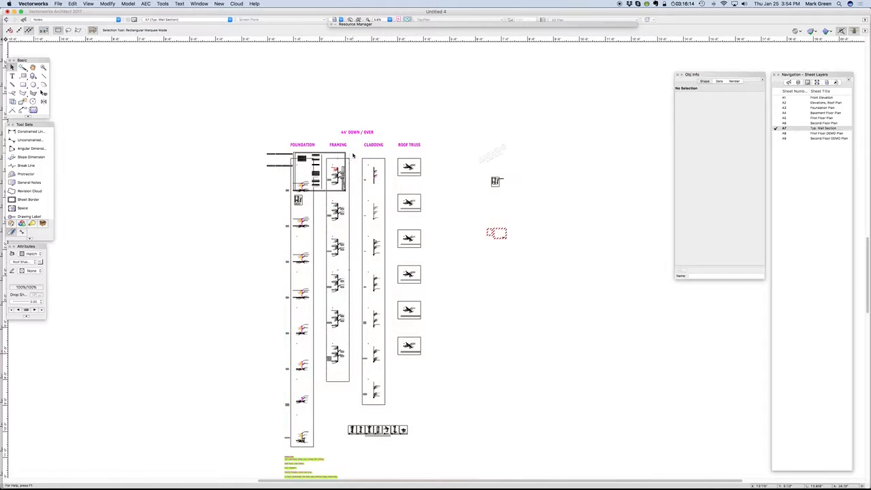
{"action": "scroll", "coordinate": [352, 156], "scroll_direction": "up", "scroll_amount": 1}
{"action": "scroll", "coordinate": [353, 156], "scroll_direction": "up", "scroll_amount": 1}
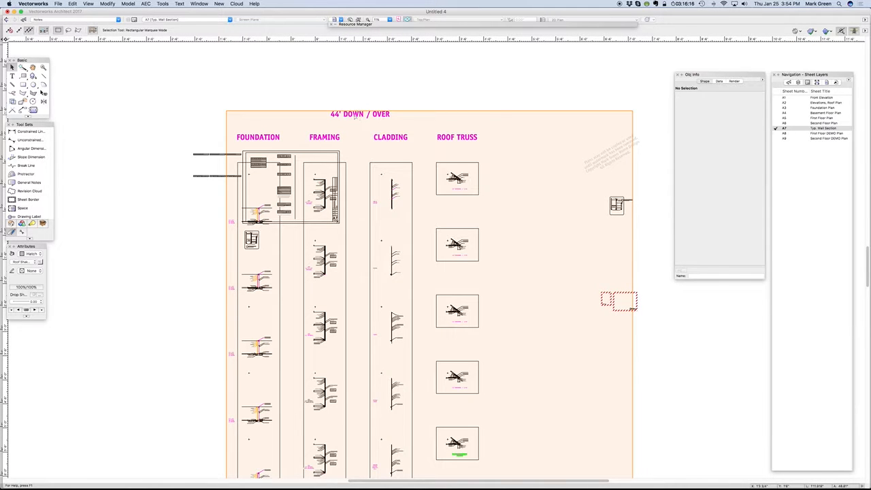
{"action": "right_click", "coordinate": [354, 117]}
{"action": "left_click", "coordinate": [385, 235]}
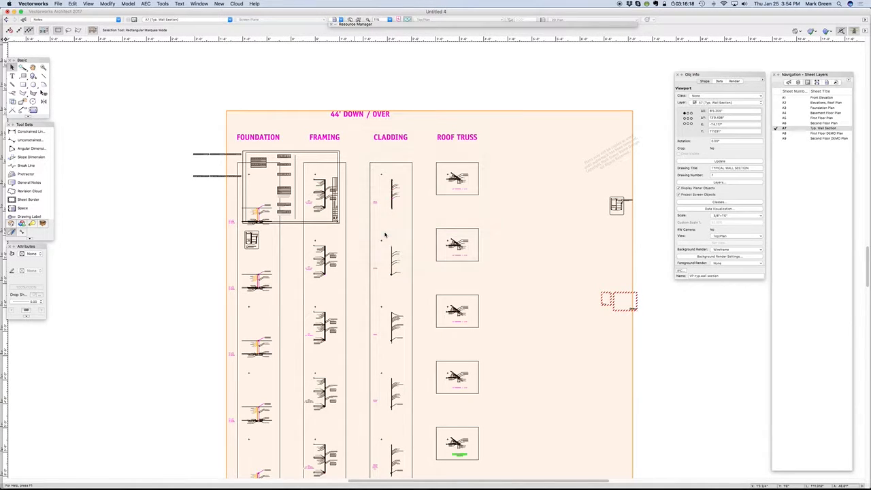
- Try moving the top foundation detail freehand out of its column, undo the move and clear the selection
{"action": "scroll", "coordinate": [270, 152], "scroll_direction": "down", "scroll_amount": 2}
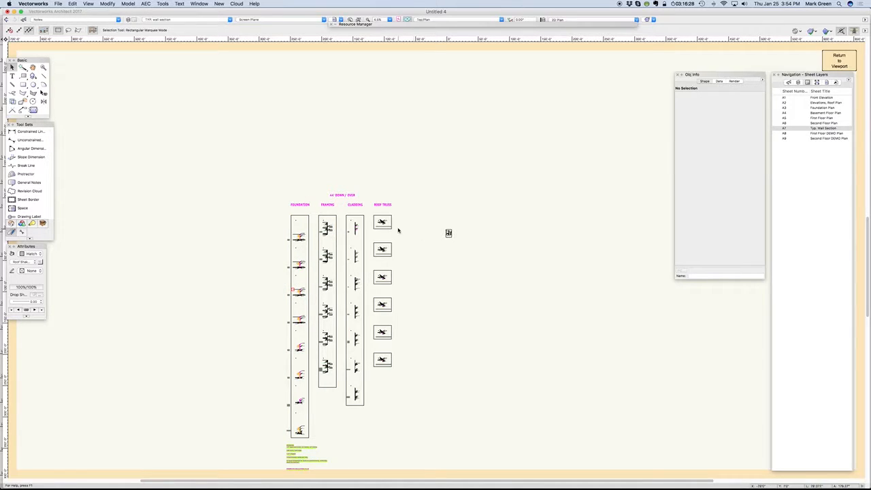
{"action": "scroll", "coordinate": [273, 241], "scroll_direction": "up", "scroll_amount": 4}
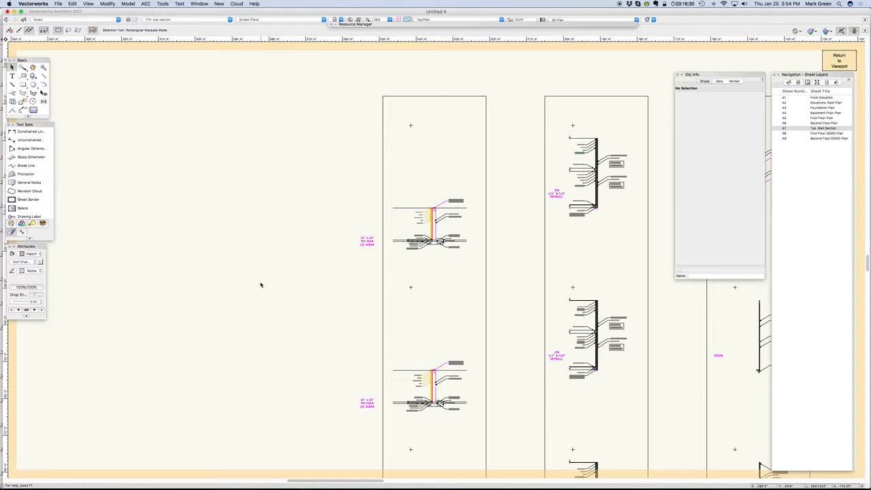
{"action": "scroll", "coordinate": [260, 283], "scroll_direction": "down", "scroll_amount": 1}
{"action": "scroll", "coordinate": [261, 285], "scroll_direction": "down", "scroll_amount": 1}
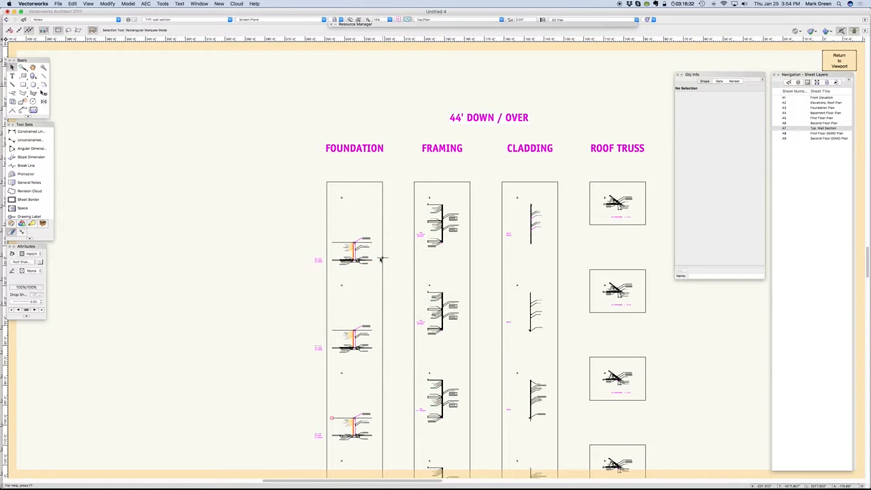
{"action": "scroll", "coordinate": [366, 270], "scroll_direction": "up", "scroll_amount": 3}
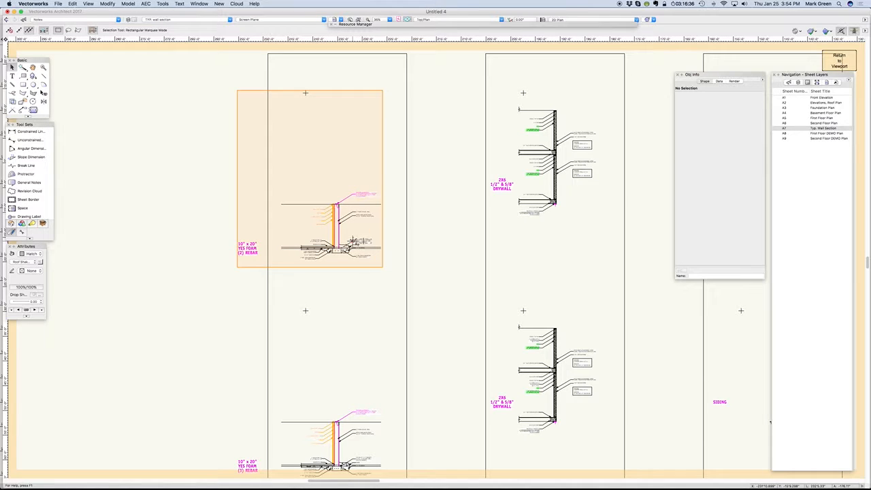
{"action": "left_click_drag", "start_coordinate": [352, 245], "coordinate": [188, 250]}
{"action": "key", "text": "super+z"}
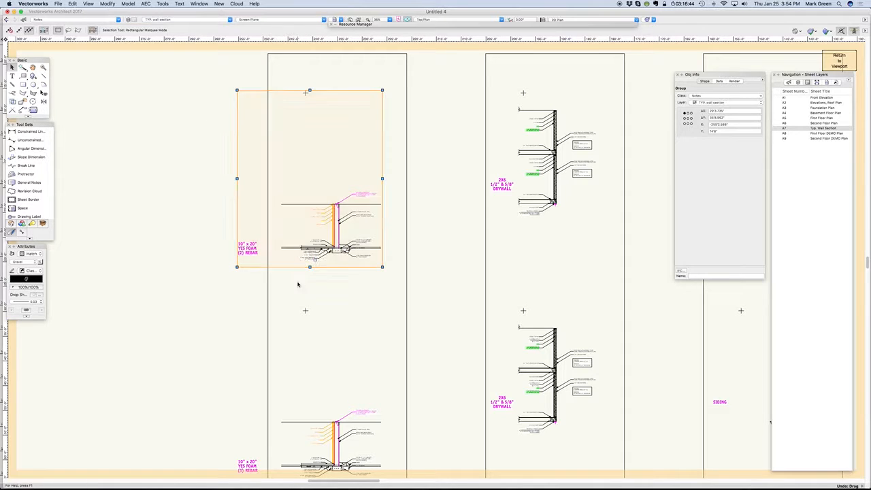
{"action": "scroll", "coordinate": [333, 211], "scroll_direction": "down", "scroll_amount": 2}
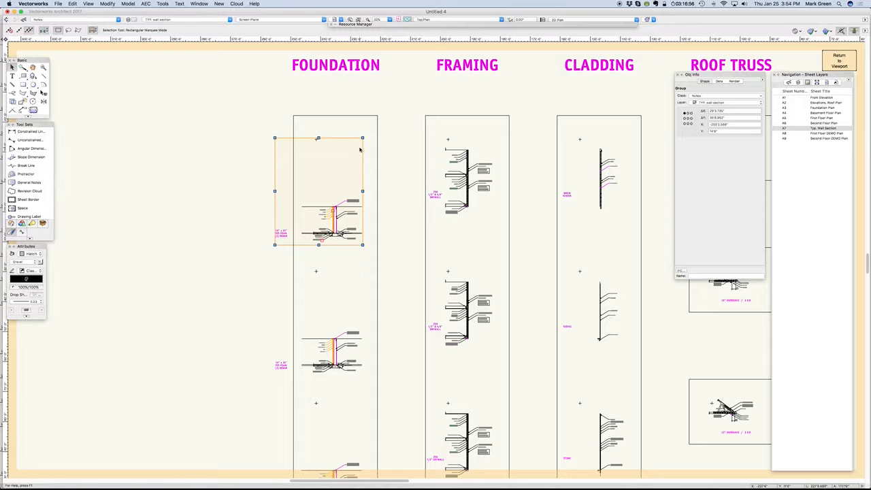
{"action": "left_click", "coordinate": [390, 106]}
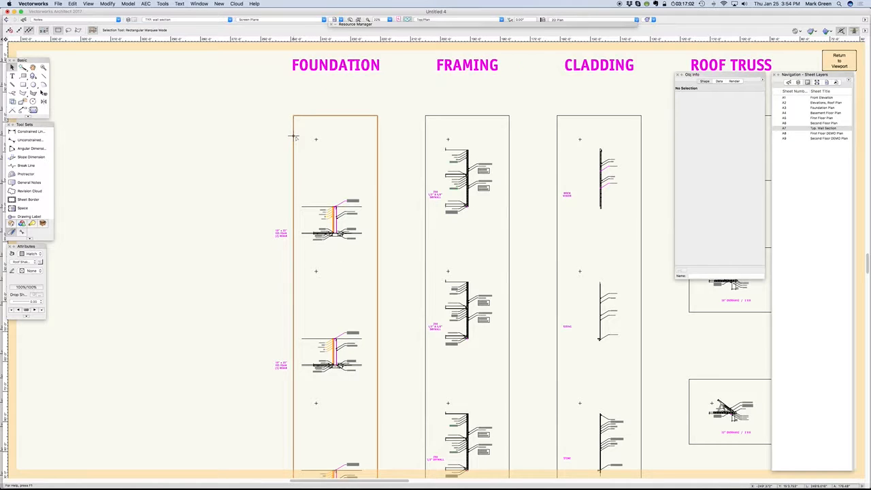
- Move the top detail in the FOUNDATION column by an X offset of -44' and a Y offset of 0
{"action": "scroll", "coordinate": [293, 136], "scroll_direction": "down", "scroll_amount": 3}
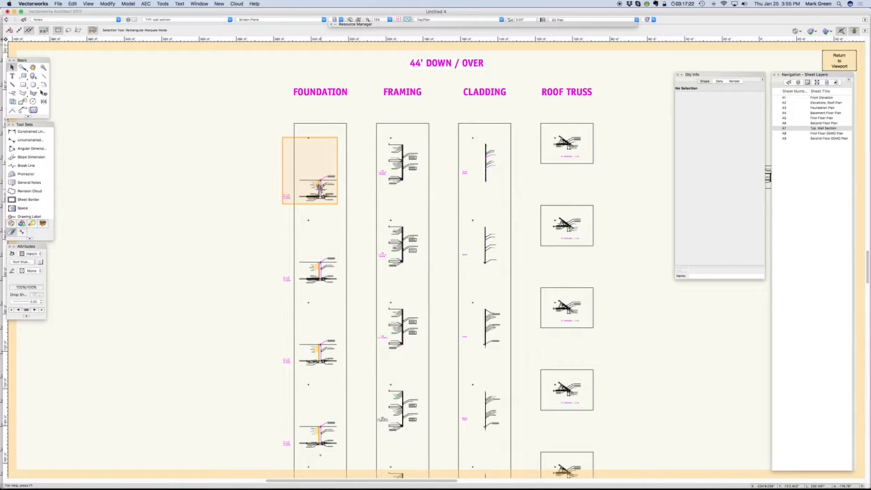
{"action": "left_click", "coordinate": [320, 186]}
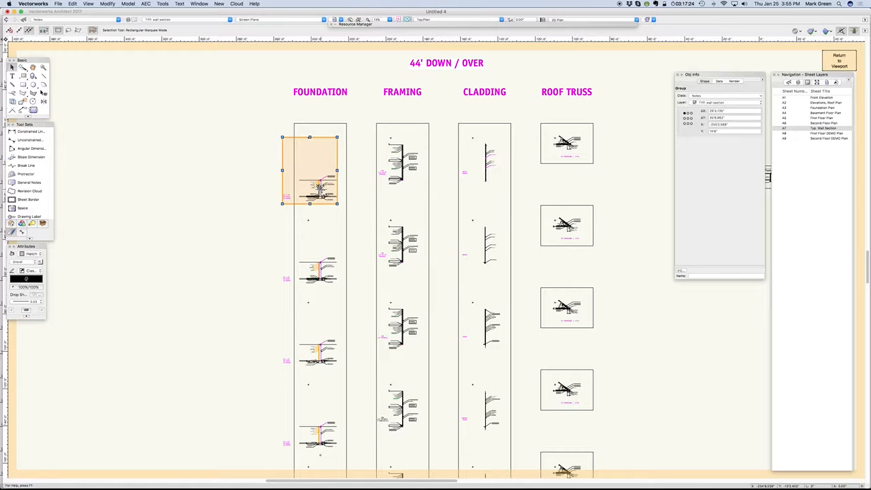
{"action": "key", "text": "super+m"}
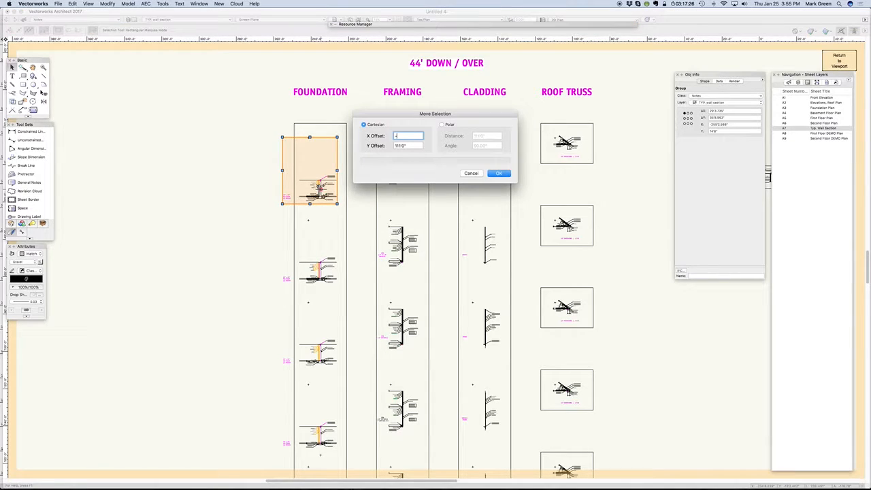
{"action": "type", "text": "-44'"}
{"action": "key", "text": "Tab"}
{"action": "type", "text": "0"}
{"action": "key", "text": "Return"}
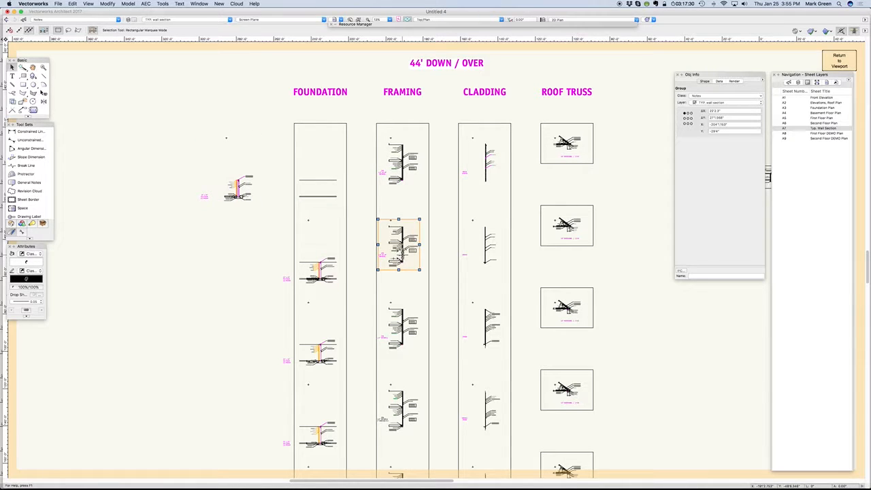
- Move the second detail in the FRAMING column -88' in X and 44' in Y, onto the relocated foundation detail
{"action": "left_click", "coordinate": [399, 259]}
{"action": "key", "text": "super+m"}
{"action": "type", "text": "-88'"}
{"action": "key", "text": "Return"}
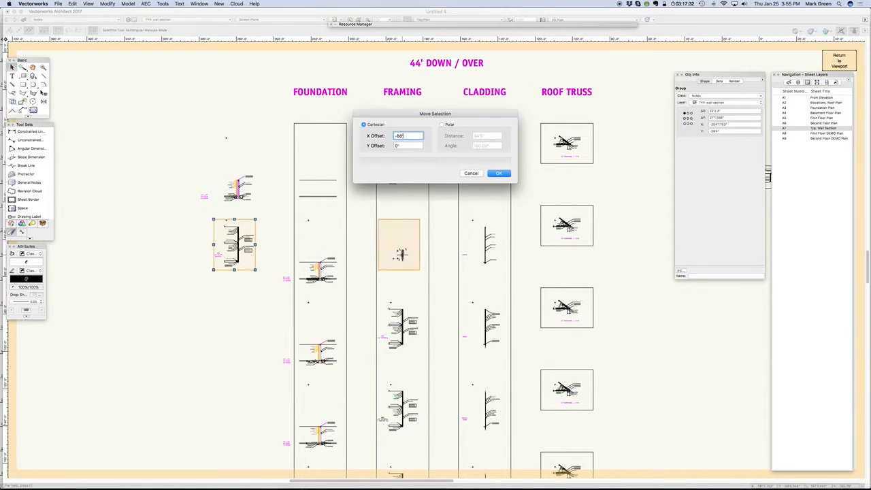
{"action": "key", "text": "super+m"}
{"action": "key", "text": "Tab"}
{"action": "type", "text": "44"}
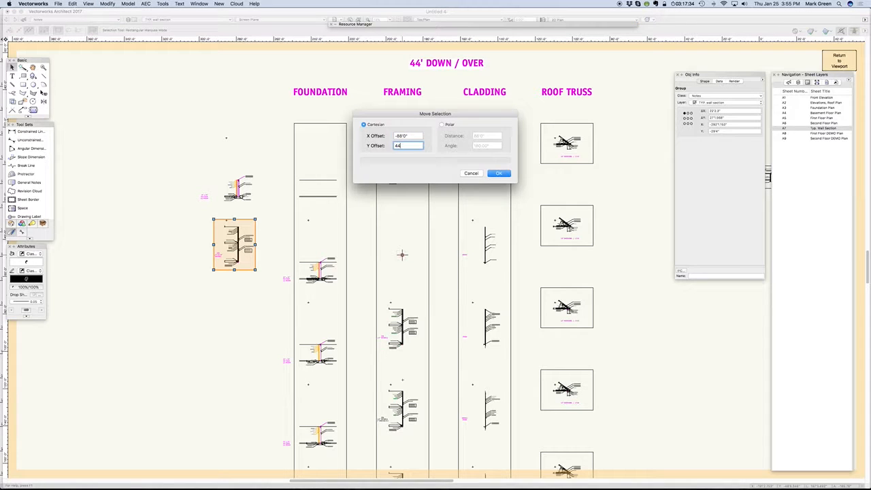
{"action": "type", "text": "'"}
{"action": "key", "text": "Return"}
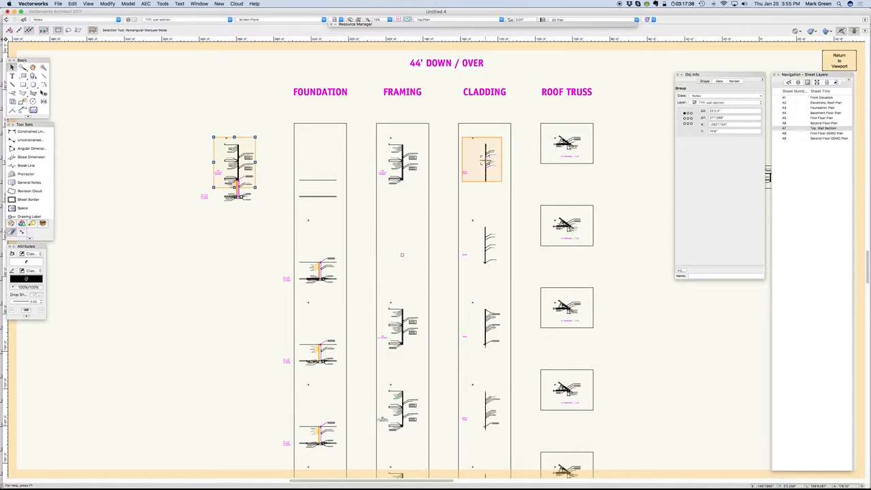
- Move the top detail in the CLADDING column -88' and a further -44' in X, with 0 in Y, onto the assembled section
{"action": "left_click", "coordinate": [485, 160]}
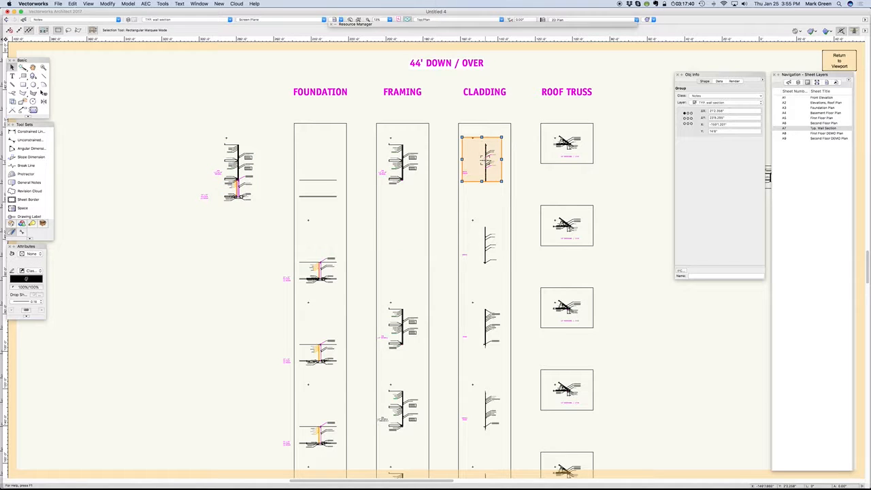
{"action": "key", "text": "super+m"}
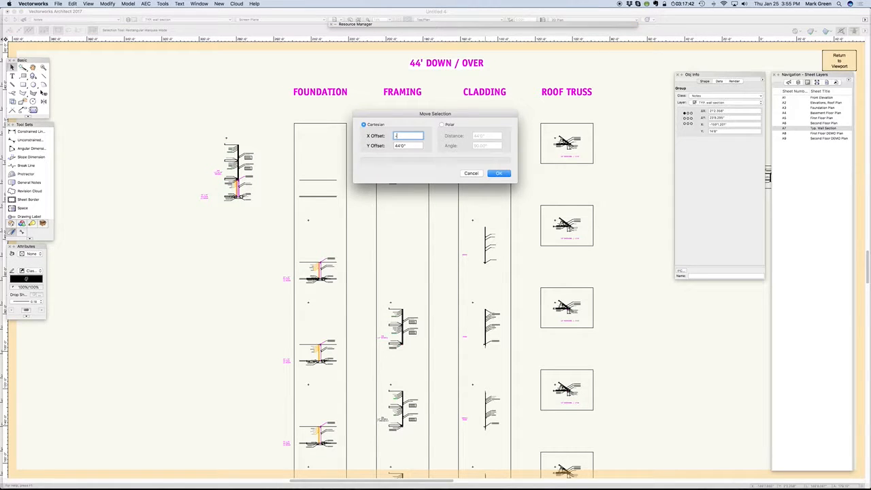
{"action": "type", "text": "-88'"}
{"action": "key", "text": "Tab"}
{"action": "type", "text": "0"}
{"action": "key", "text": "Return"}
{"action": "key", "text": "super+m"}
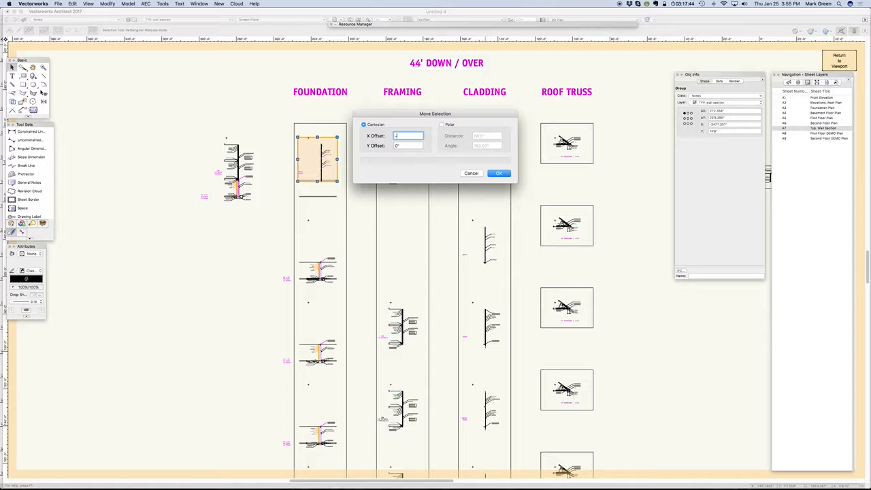
{"action": "type", "text": "-44'"}
{"action": "key", "text": "Return"}
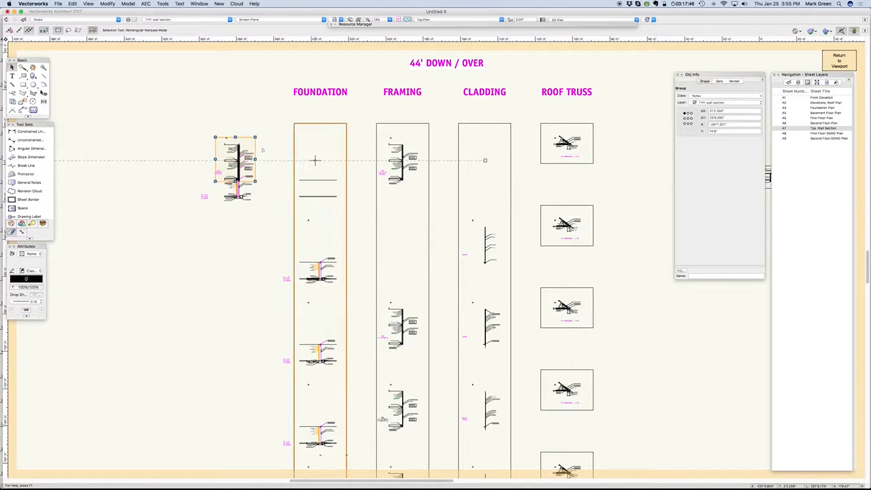
- Move the fourth detail in the ROOF TRUSS column by -88' in X twice, in line with the assembled section
{"action": "left_click", "coordinate": [562, 145]}
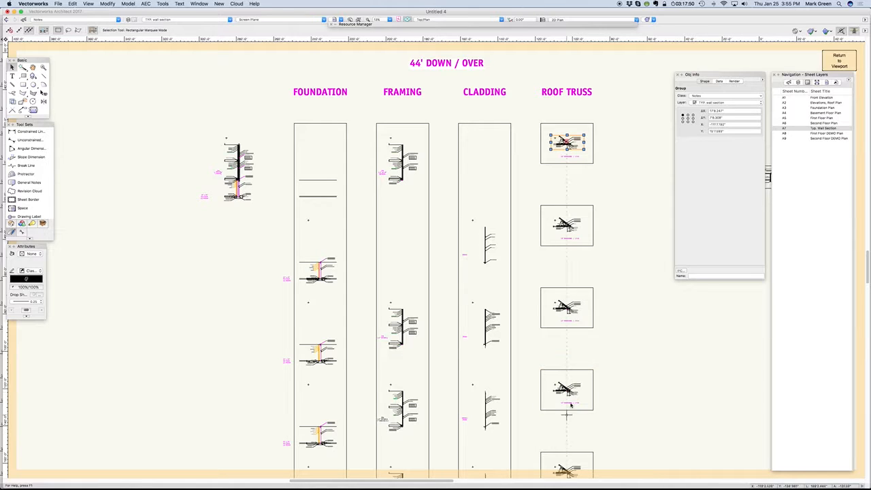
{"action": "left_click", "coordinate": [565, 390]}
{"action": "key", "text": "super+m"}
{"action": "type", "text": "-"}
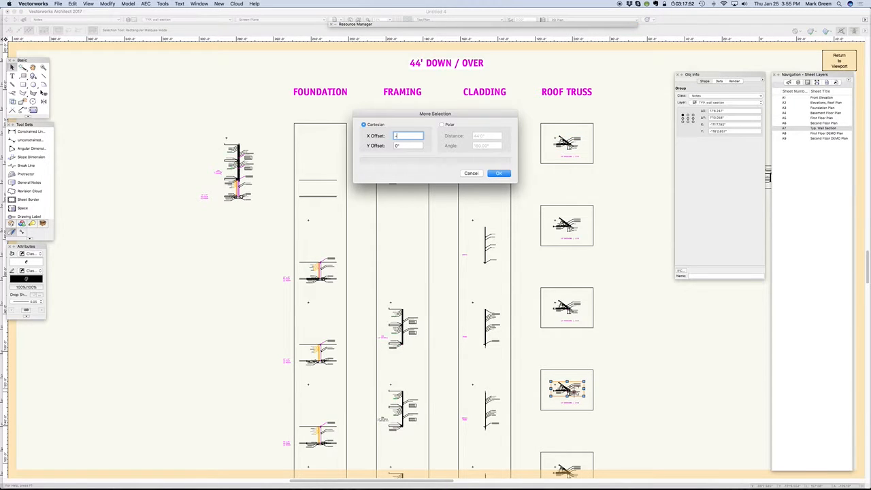
{"action": "type", "text": "88'"}
{"action": "key", "text": "Return"}
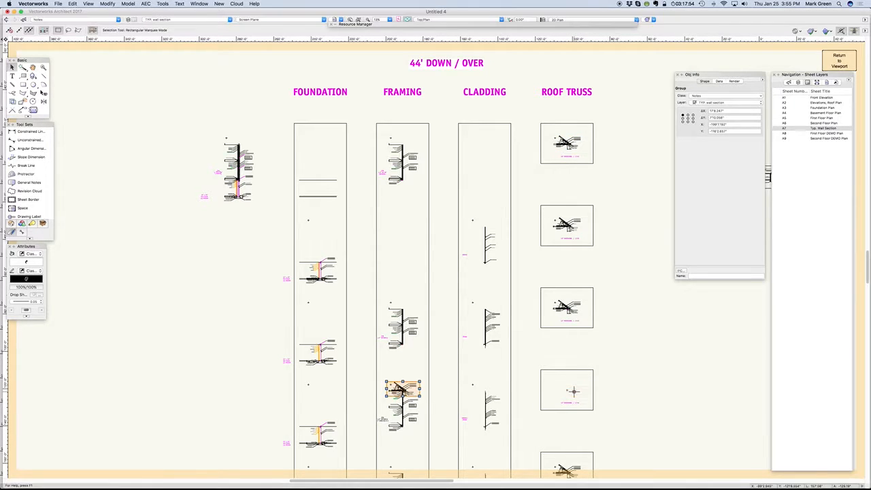
{"action": "key", "text": "super+m"}
{"action": "key", "text": "Return"}
- Move the selected roof truss detail 88' in Y twice and back by -44' in Y, onto the top of the assembled section
{"action": "key", "text": "super+m"}
{"action": "key", "text": "Tab"}
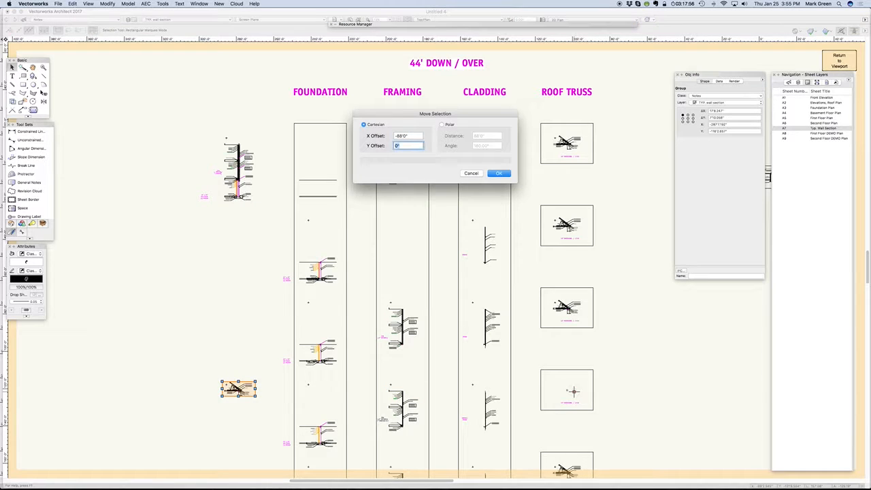
{"action": "type", "text": "88'"}
{"action": "key", "text": "Return"}
{"action": "key", "text": "super+m"}
{"action": "key", "text": "Return"}
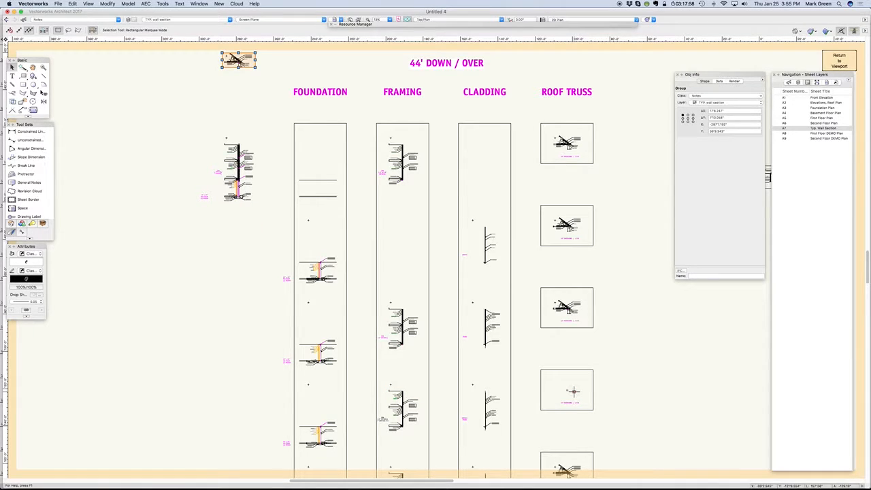
{"action": "key", "text": "super+m"}
{"action": "key", "text": "Tab"}
{"action": "type", "text": "-44'"}
{"action": "key", "text": "Return"}
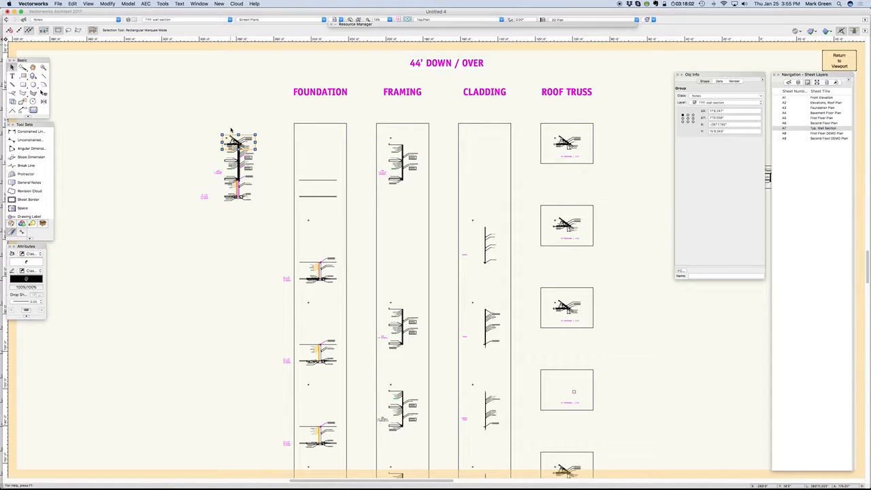
- Inspect the assembled wall section and its notes from the roof truss down to the foundation
{"action": "scroll", "coordinate": [229, 137], "scroll_direction": "up", "scroll_amount": 6}
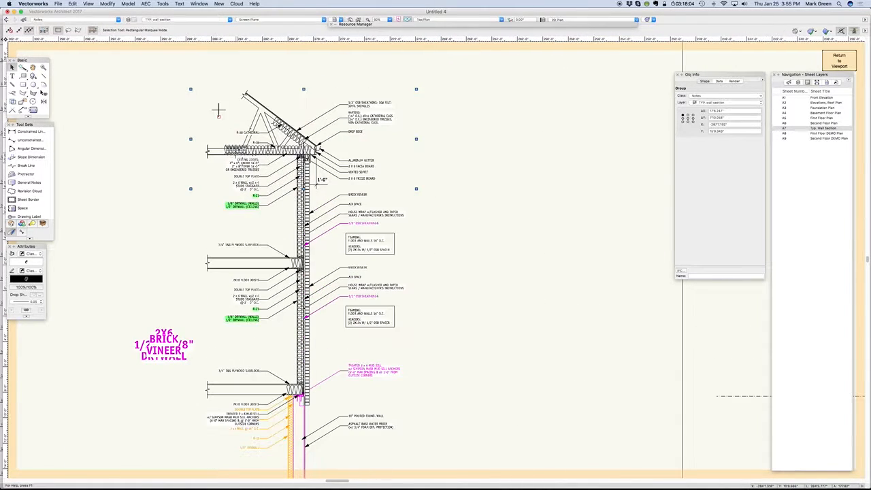
{"action": "scroll", "coordinate": [315, 258], "scroll_direction": "up", "scroll_amount": 3}
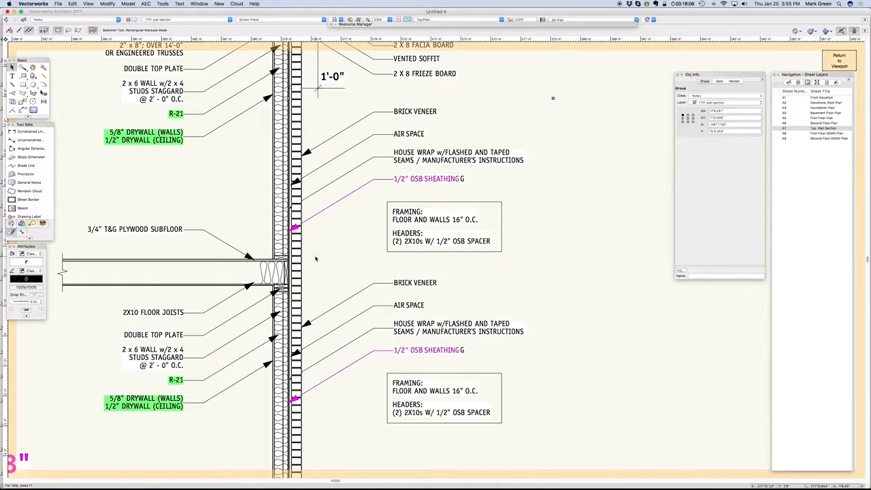
{"action": "scroll", "coordinate": [293, 170], "scroll_direction": "down", "scroll_amount": 2}
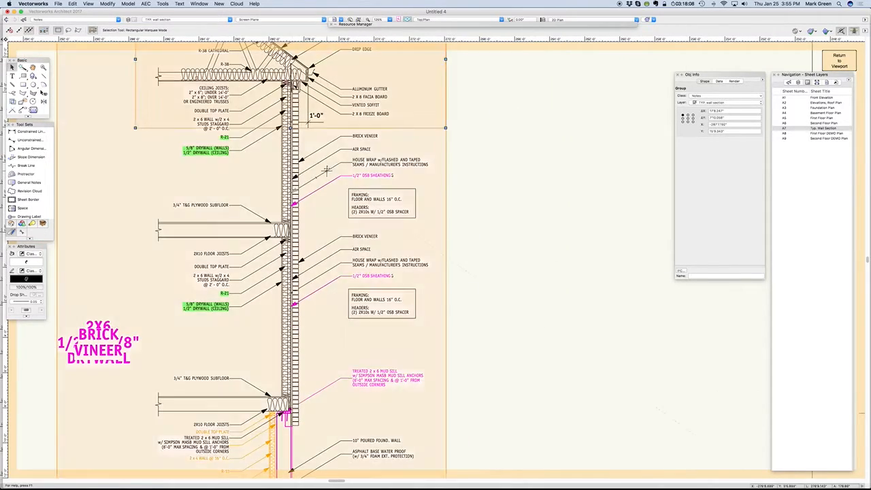
- Delete the leftover FOUNDATION, FRAMING, CLADDING and ROOF TRUSS columns with their headings, keeping the assembled wall section
{"action": "scroll", "coordinate": [272, 225], "scroll_direction": "down", "scroll_amount": 4}
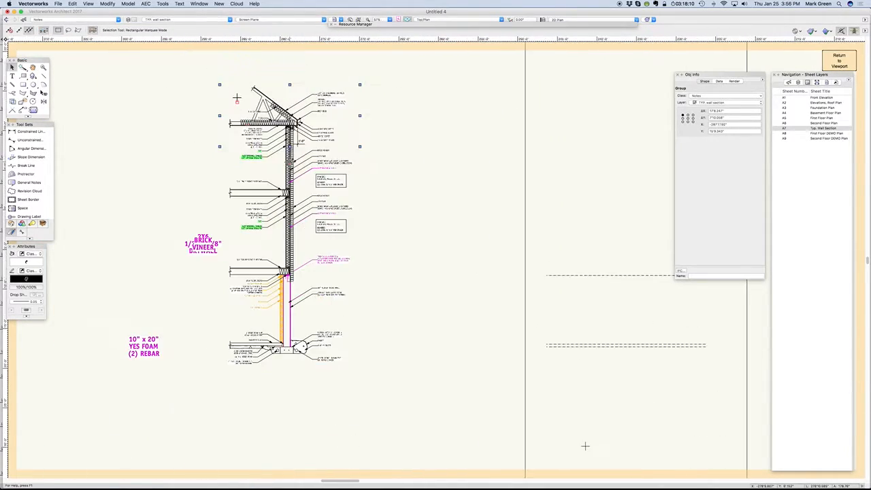
{"action": "scroll", "coordinate": [153, 296], "scroll_direction": "down", "scroll_amount": 1}
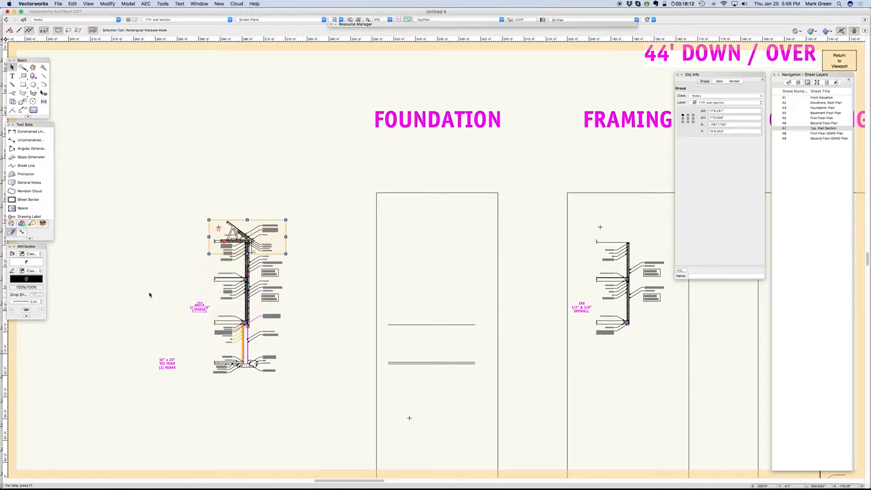
{"action": "scroll", "coordinate": [142, 295], "scroll_direction": "down", "scroll_amount": 2}
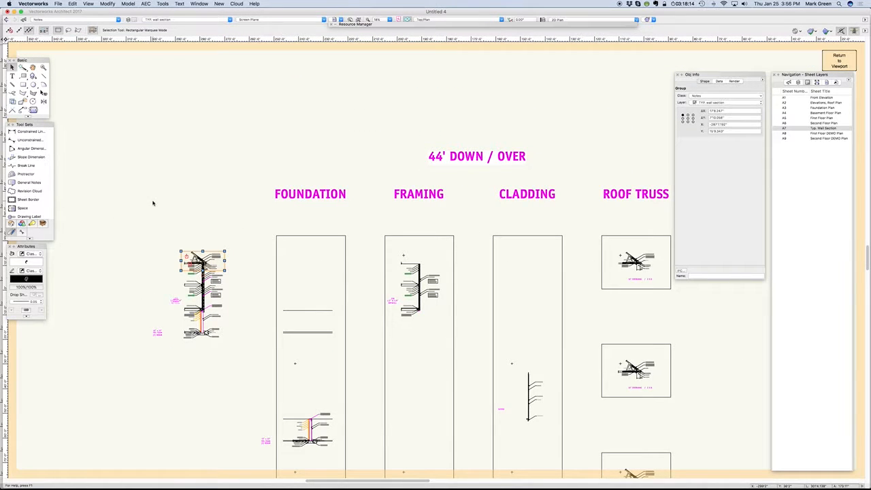
{"action": "scroll", "coordinate": [153, 203], "scroll_direction": "down", "scroll_amount": 1}
{"action": "scroll", "coordinate": [173, 150], "scroll_direction": "down", "scroll_amount": 2}
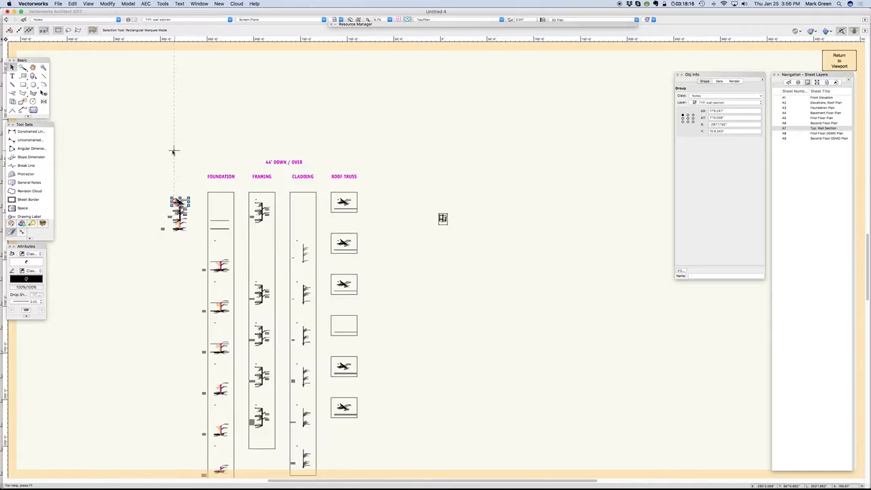
{"action": "scroll", "coordinate": [173, 151], "scroll_direction": "down", "scroll_amount": 1}
{"action": "left_click_drag", "start_coordinate": [195, 120], "coordinate": [412, 391]}
{"action": "key", "text": "Delete"}
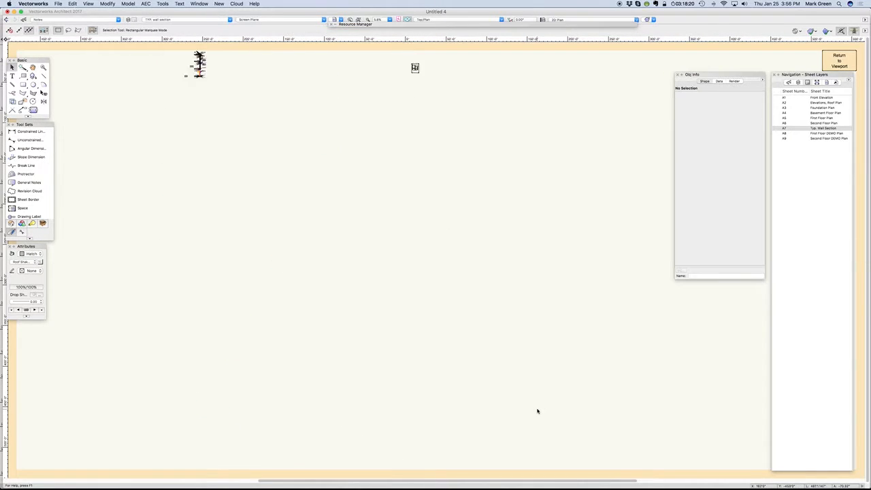
- Return to sheet A7 and move the wall section viewport so the section sits between the vertical divider line and the title block
{"action": "scroll", "coordinate": [537, 411], "scroll_direction": "down", "scroll_amount": 1}
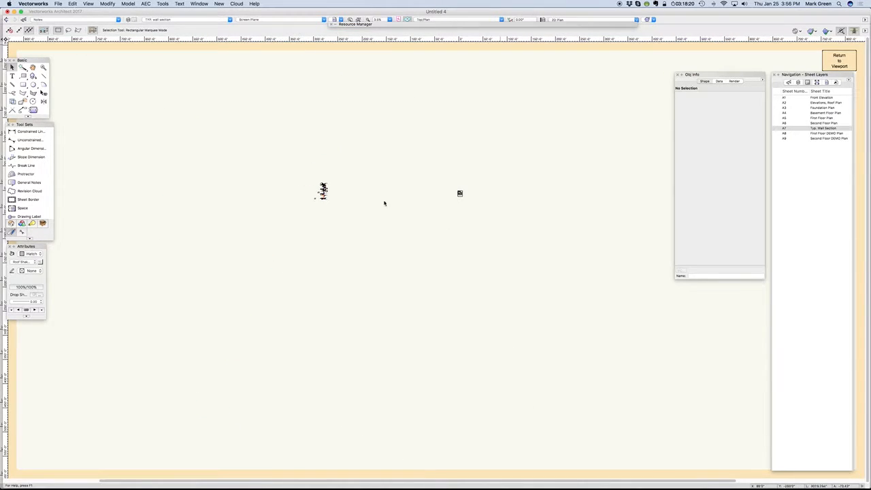
{"action": "left_click", "coordinate": [840, 62]}
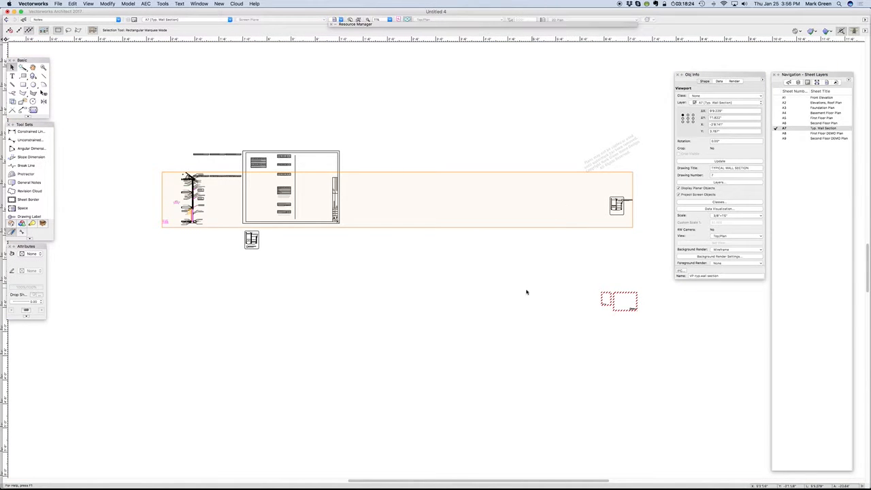
{"action": "left_click", "coordinate": [496, 292]}
{"action": "left_click_drag", "start_coordinate": [193, 214], "coordinate": [327, 199]}
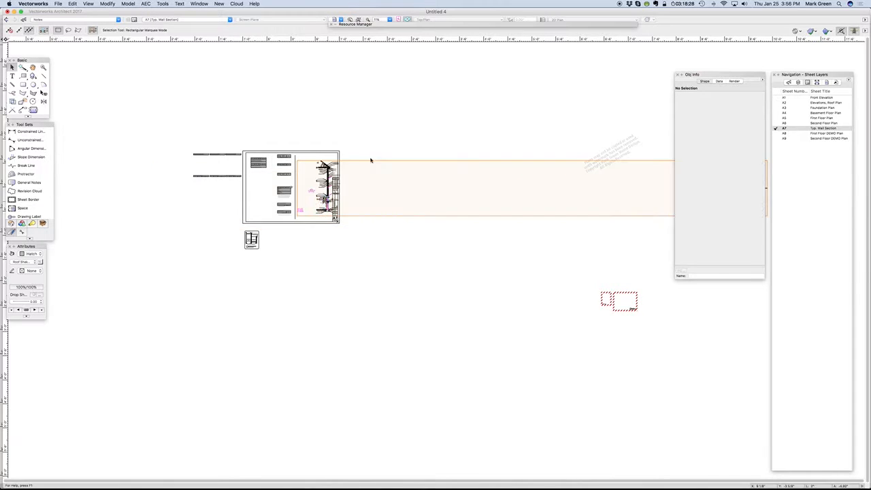
{"action": "scroll", "coordinate": [325, 181], "scroll_direction": "up", "scroll_amount": 4}
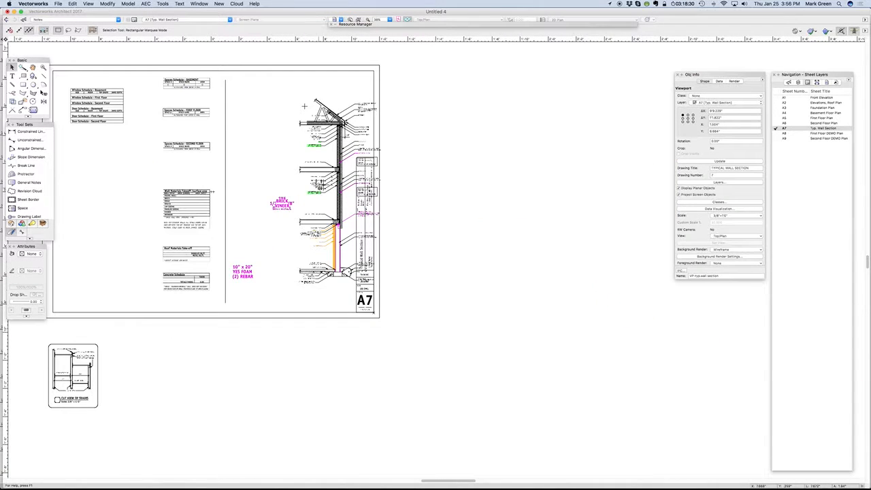
{"action": "left_click_drag", "start_coordinate": [288, 187], "coordinate": [310, 171]}
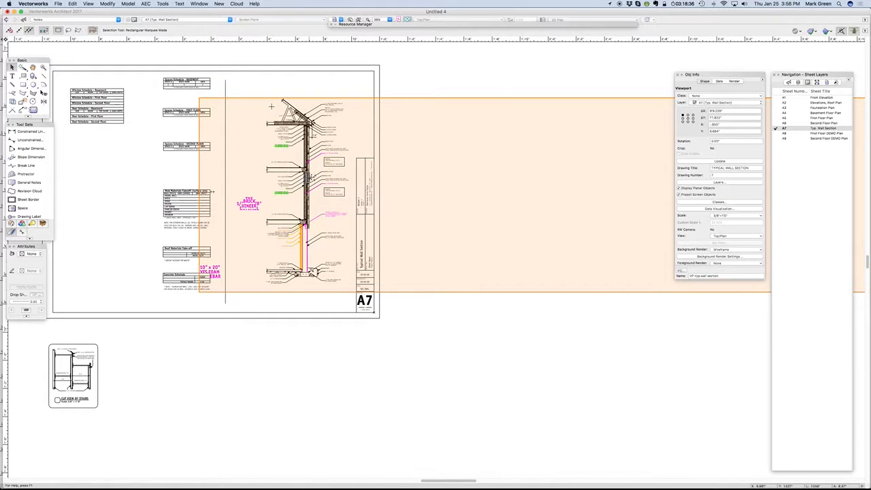
- Edit the viewport's annotations and move the TYPICAL WALL SECTION drawing label directly beneath the footing of the wall section
{"action": "double_click", "coordinate": [312, 177]}
{"action": "left_click", "coordinate": [477, 243]}
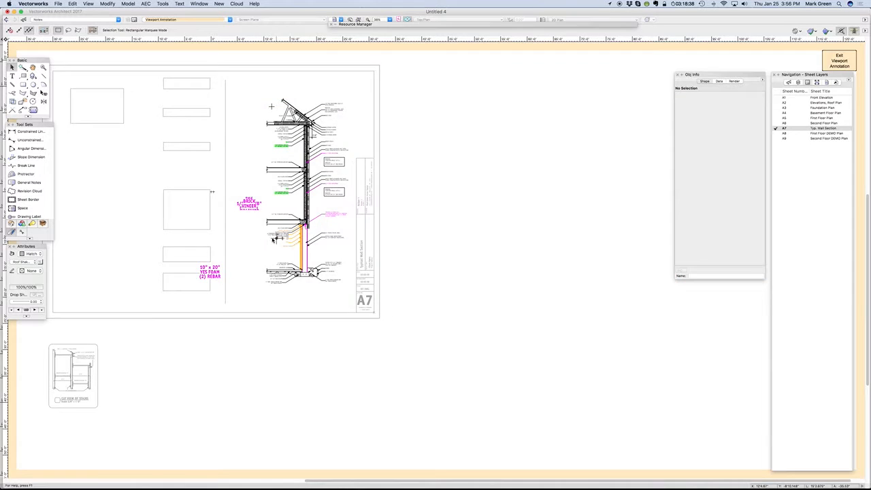
{"action": "mouse_move", "coordinate": [577, 232]}
{"action": "left_mouse_down"}
{"action": "mouse_move", "coordinate": [463, 261]}
{"action": "mouse_move", "coordinate": [281, 250]}
{"action": "left_mouse_up"}
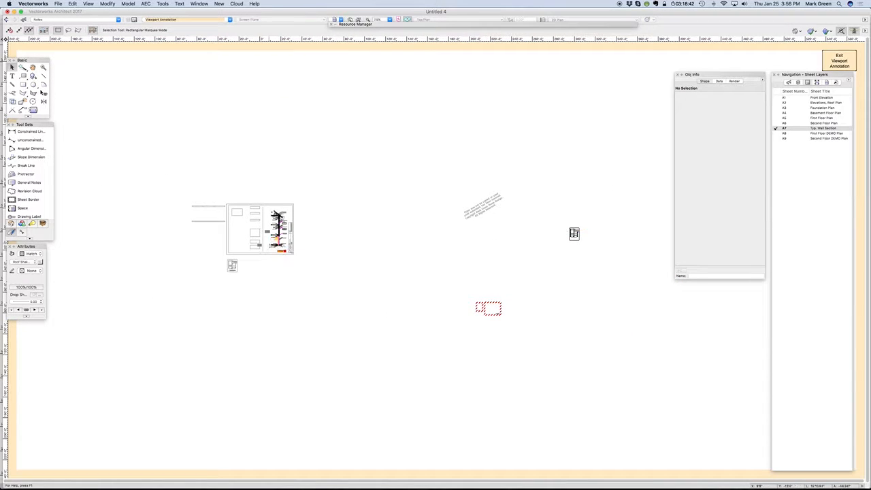
{"action": "scroll", "coordinate": [270, 245], "scroll_direction": "up", "scroll_amount": 5}
{"action": "scroll", "coordinate": [272, 252], "scroll_direction": "up", "scroll_amount": 2}
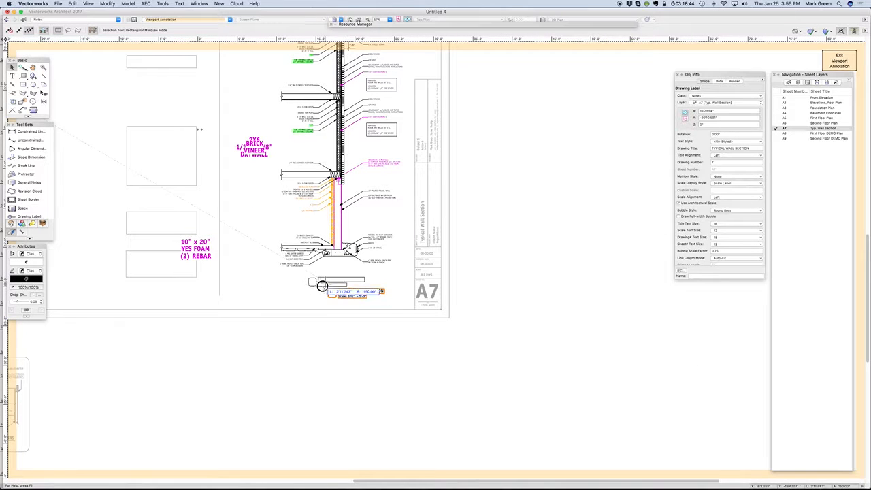
{"action": "left_click", "coordinate": [322, 284]}
{"action": "scroll", "coordinate": [322, 401], "scroll_direction": "down", "scroll_amount": 2}
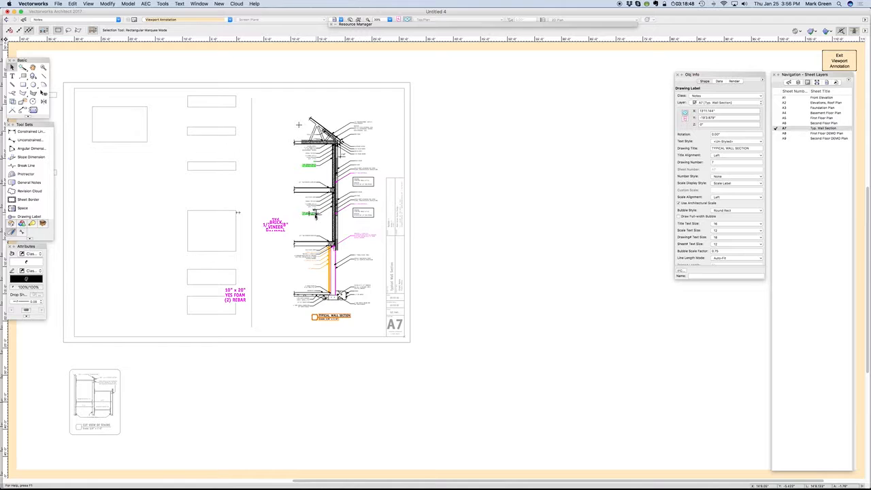
- Check the wall section's notes, exit the viewport annotations and decline naming and saving the document for a backup
{"action": "scroll", "coordinate": [304, 213], "scroll_direction": "up", "scroll_amount": 4}
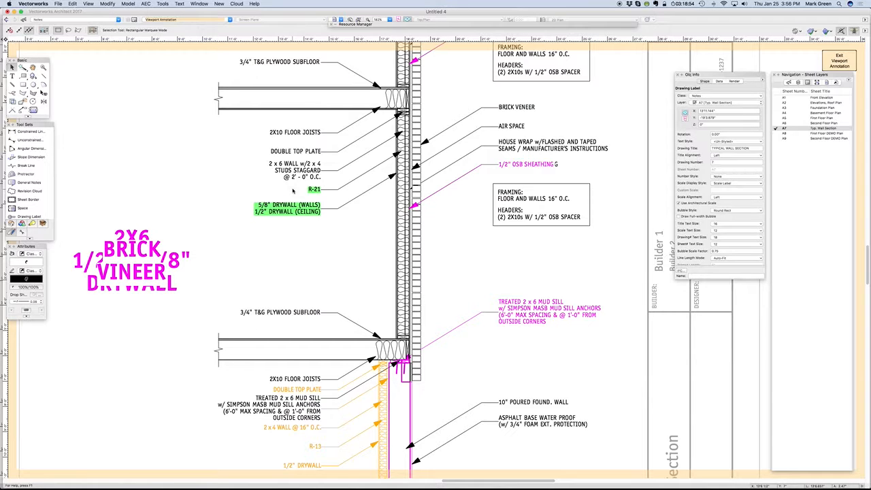
{"action": "scroll", "coordinate": [308, 182], "scroll_direction": "down", "scroll_amount": 1}
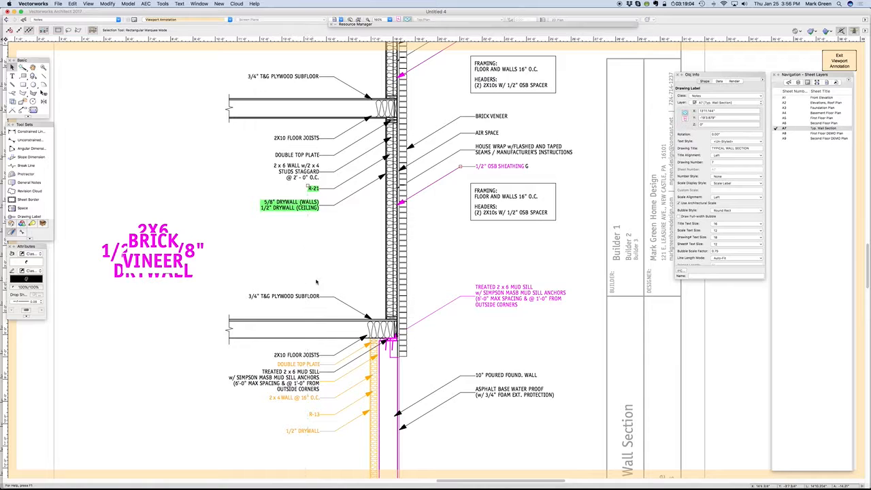
{"action": "scroll", "coordinate": [317, 280], "scroll_direction": "down", "scroll_amount": 2}
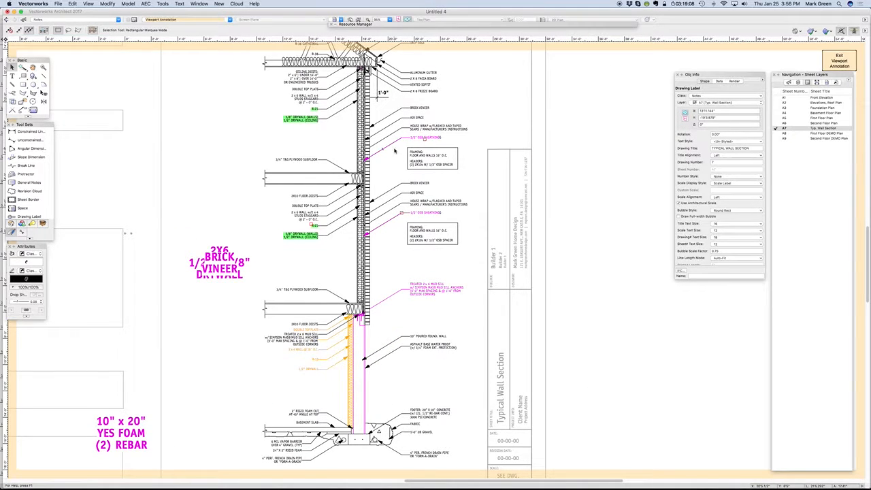
{"action": "scroll", "coordinate": [394, 151], "scroll_direction": "down", "scroll_amount": 2}
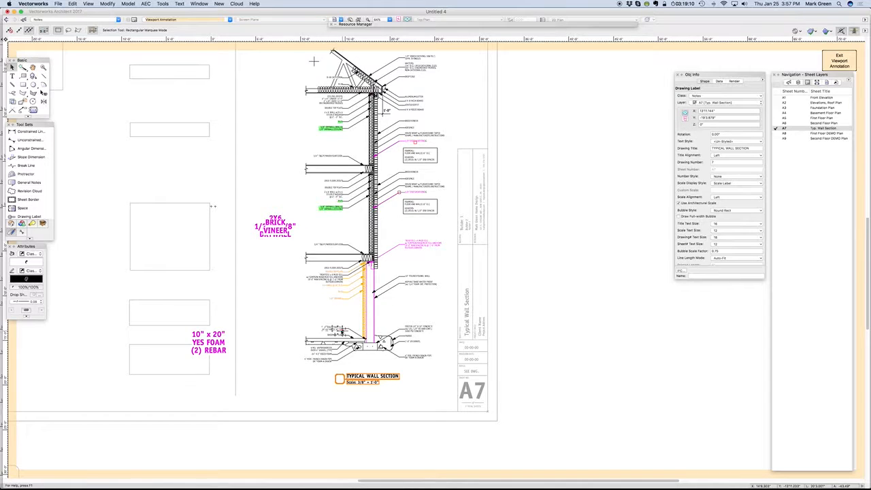
{"action": "scroll", "coordinate": [314, 62], "scroll_direction": "down", "scroll_amount": 2}
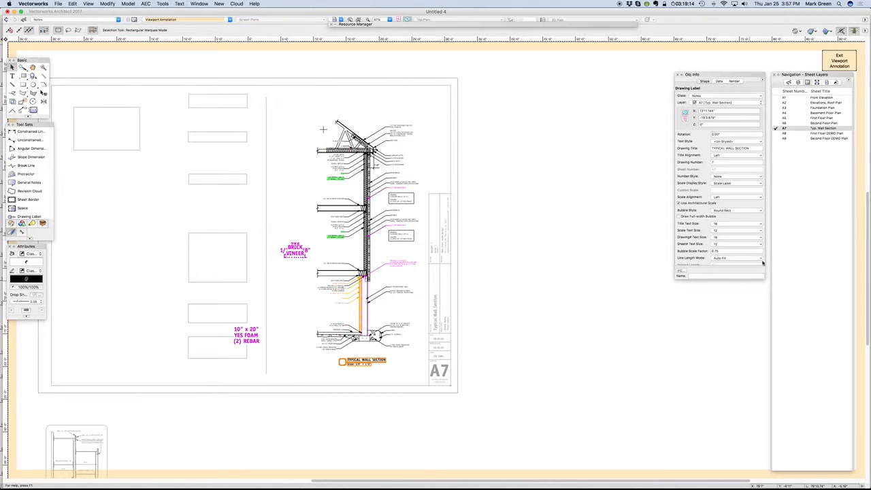
{"action": "left_click", "coordinate": [839, 61]}
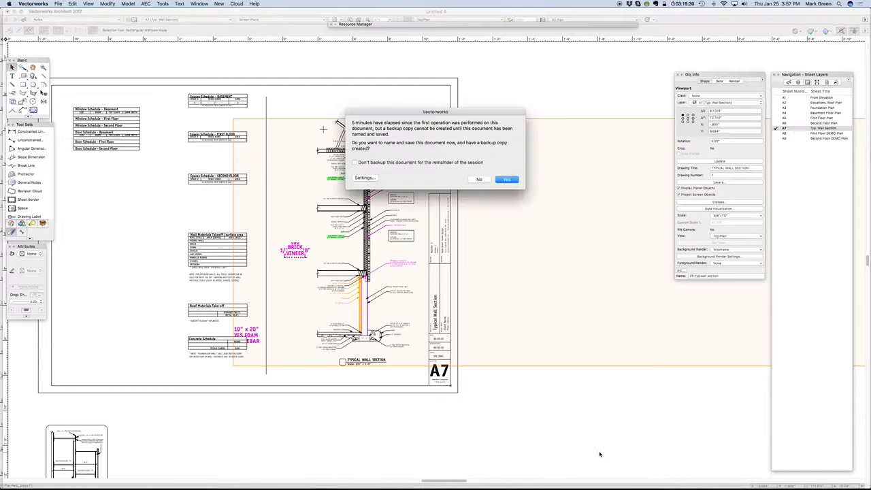
{"action": "left_click", "coordinate": [475, 180]}
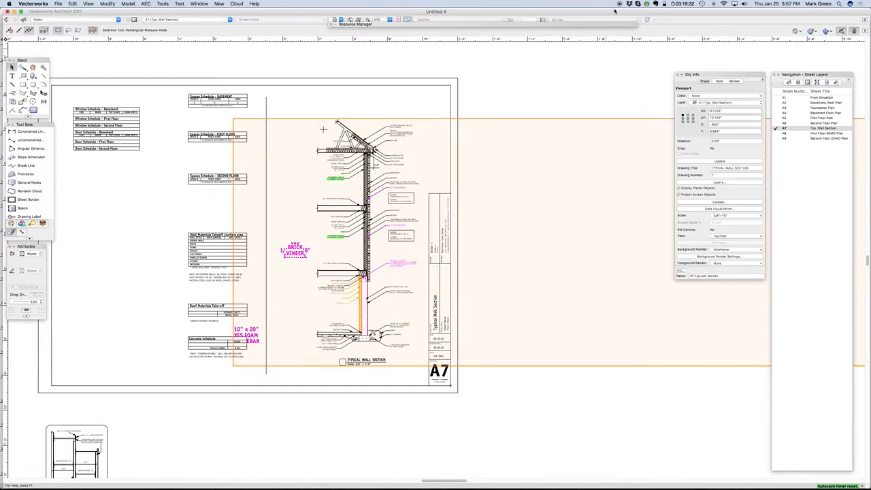